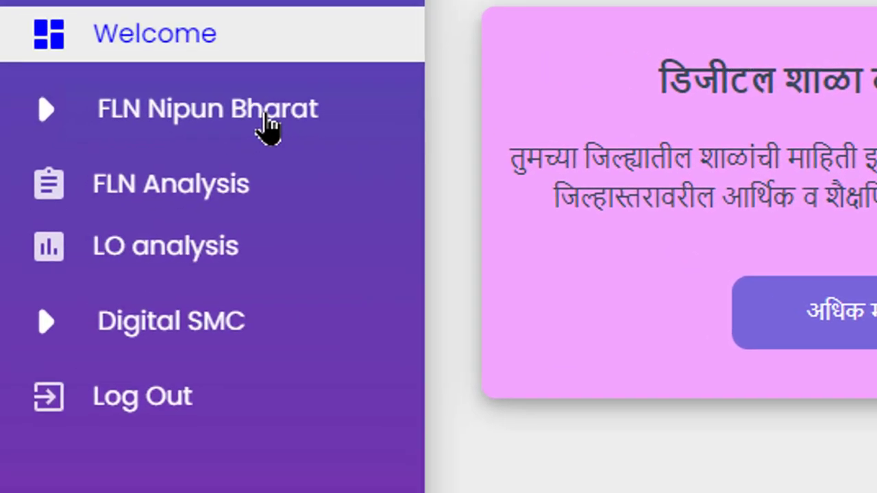
# - Expand FLN Nipun Bharat in the sidebar to reveal FLN Home, Download Reports and FLN Setup
pyautogui.click(268, 123)
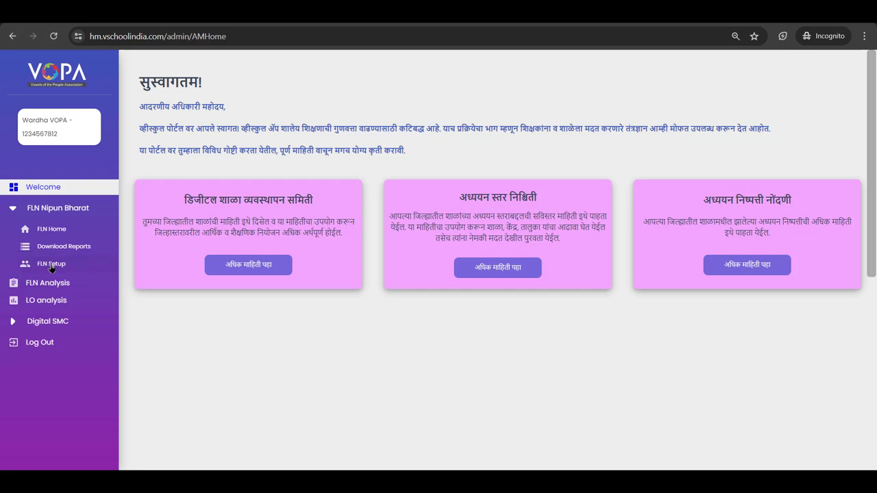
# - In FLN Setup, choose block Wardha, find school 2626 'PROD Wardha School', and set it
pyautogui.click(51, 266)
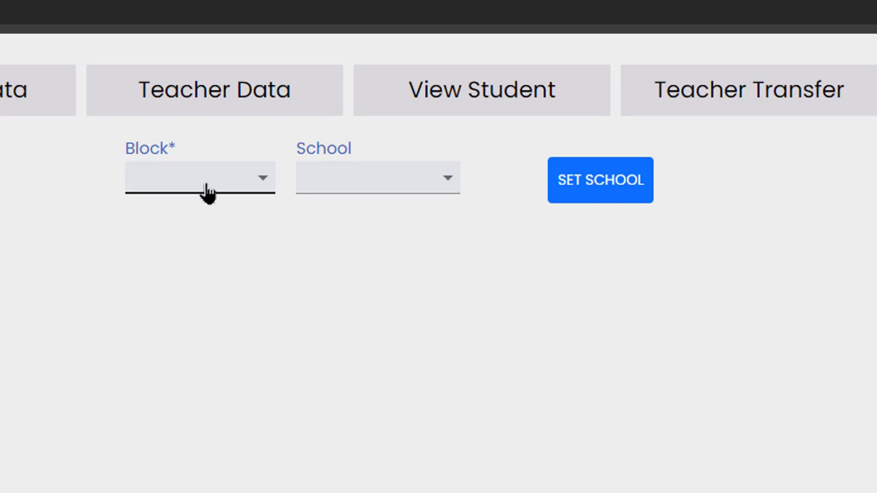
pyautogui.click(208, 193)
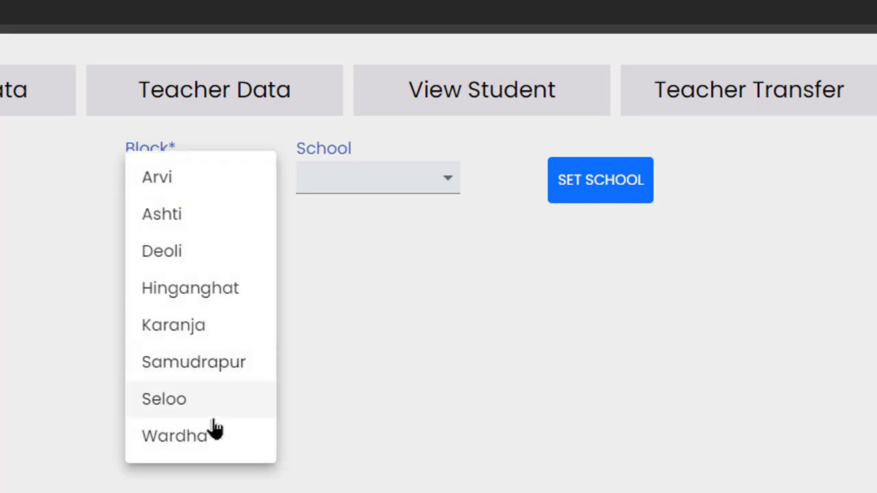
pyautogui.click(214, 434)
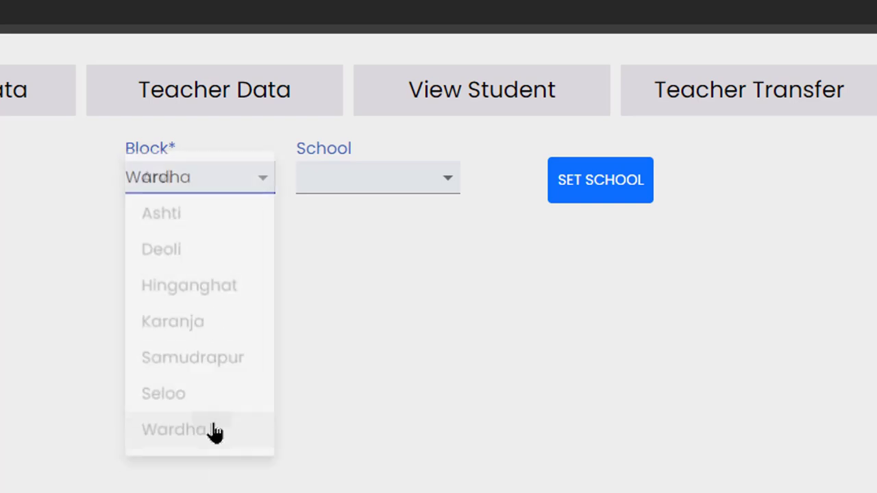
pyautogui.click(343, 182)
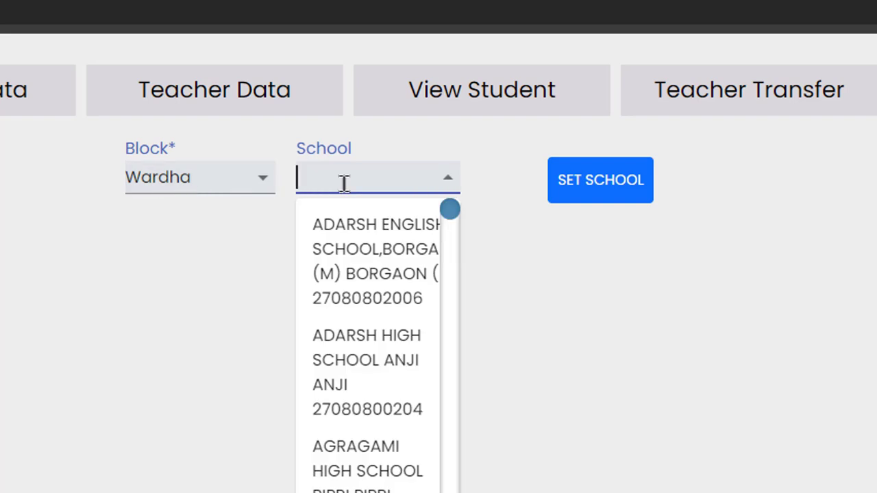
pyautogui.write('2626')
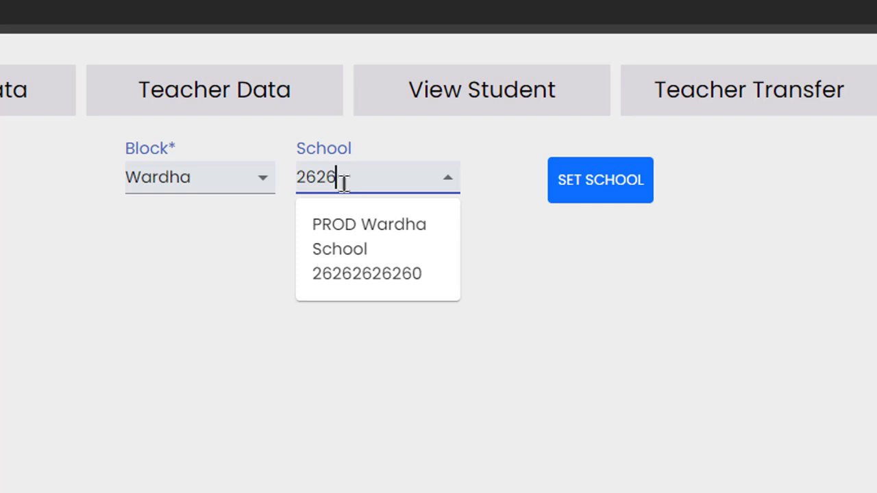
pyautogui.click(392, 265)
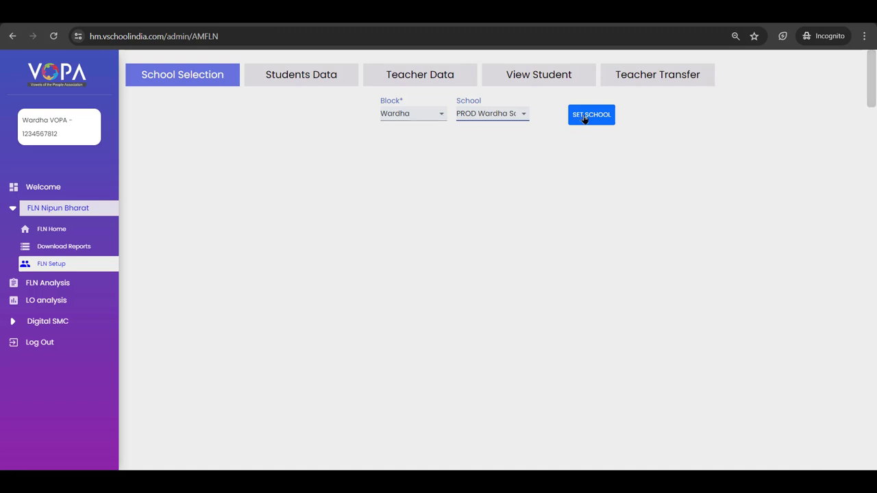
pyautogui.click(584, 117)
# - Review the Students Data upload form and earlier upload records, such as Marathi Medium 10th
pyautogui.click(328, 81)
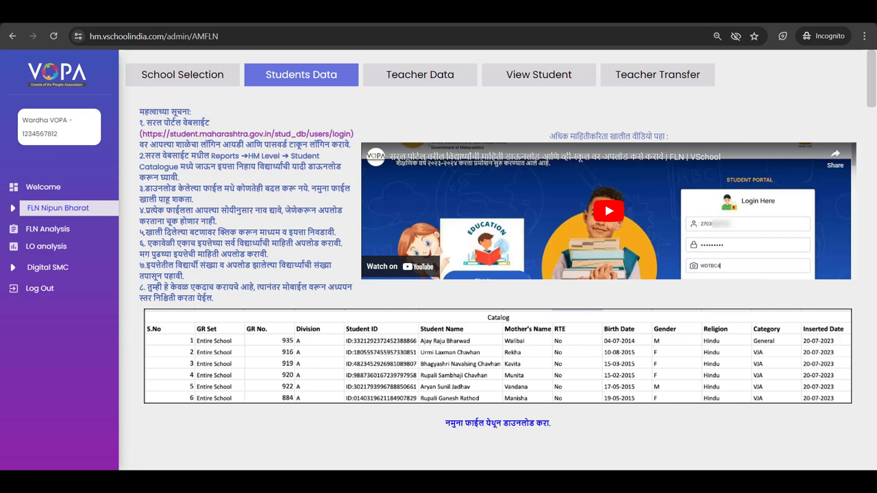
pyautogui.scroll(-2, 501, 242)
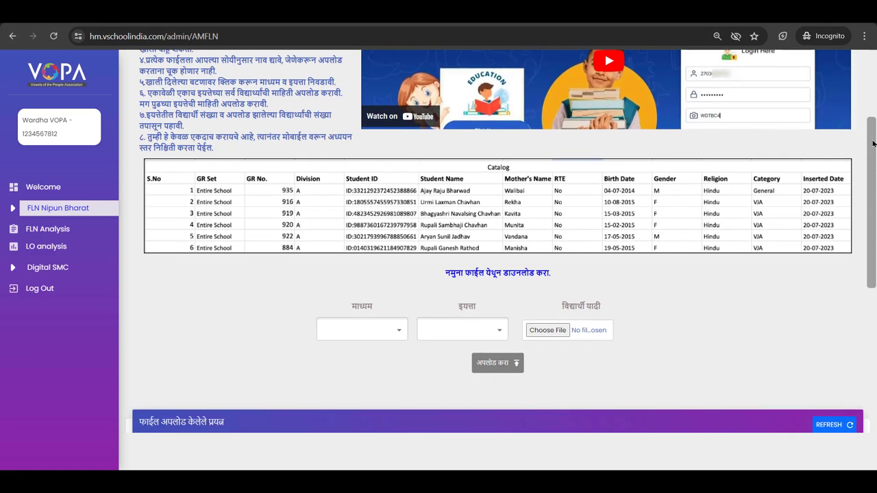
pyautogui.moveTo(874, 143); pyautogui.dragTo(874, 243)
pyautogui.scroll(-1, 874, 243)
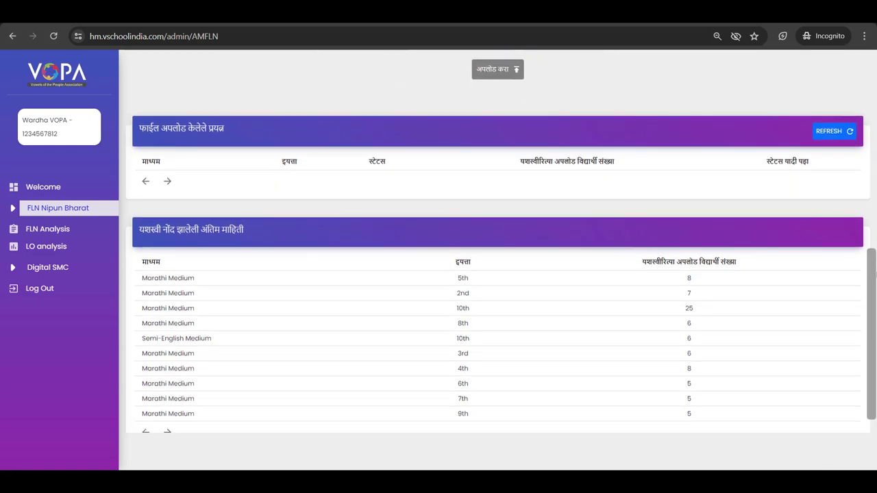
pyautogui.moveTo(873, 252); pyautogui.dragTo(874, 272)
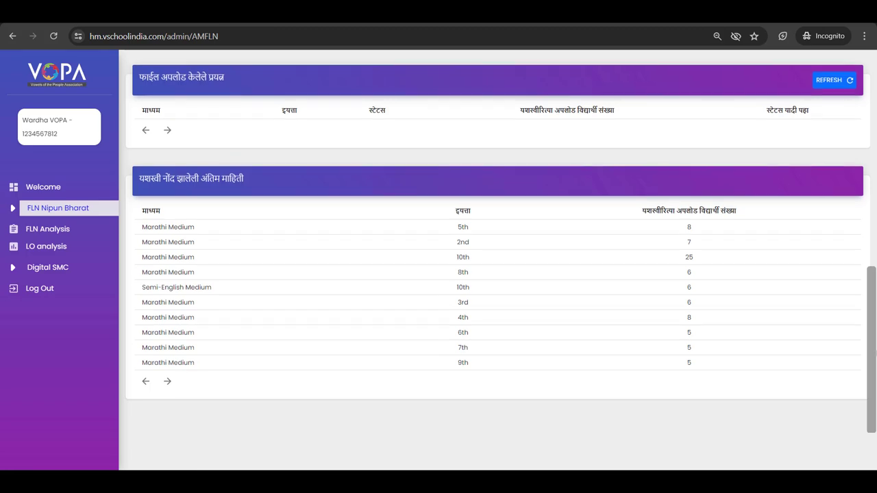
pyautogui.moveTo(872, 364); pyautogui.dragTo(873, 248)
# - Upload 'Class 1st A.xlsx' from Downloads as the Marathi Medium, class 1st student list
pyautogui.click(382, 264)
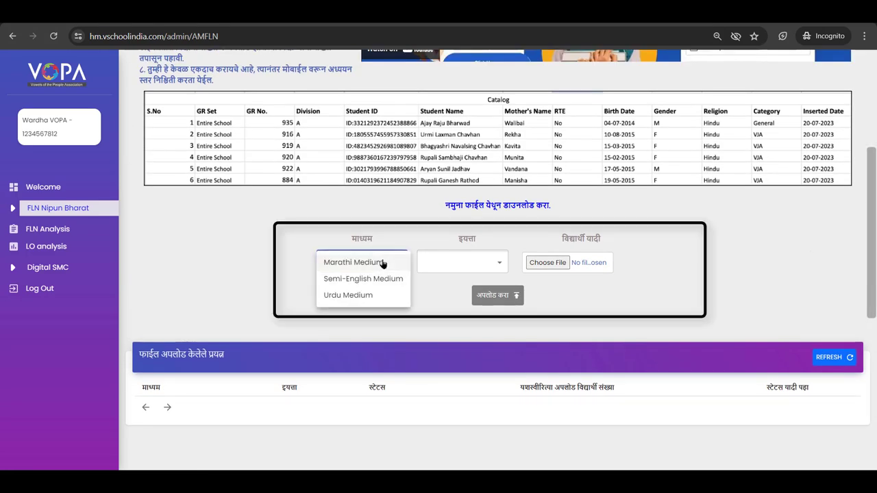
pyautogui.click(384, 261)
pyautogui.click(472, 274)
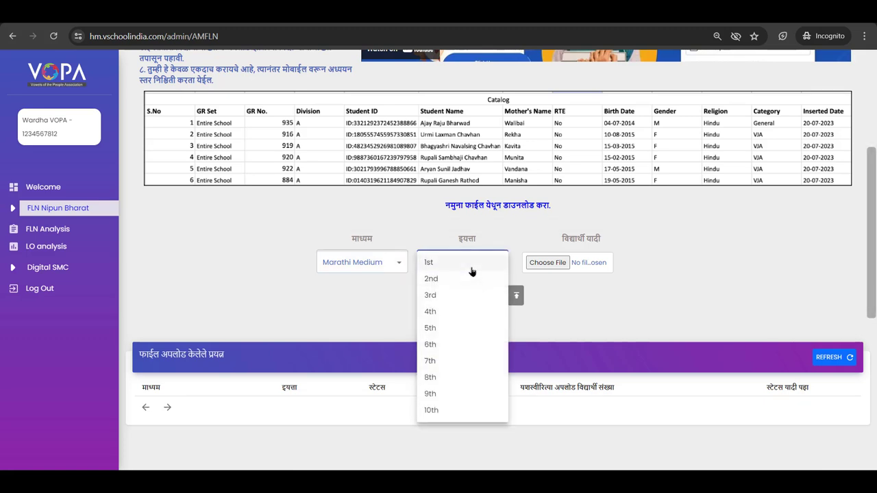
pyautogui.click(470, 269)
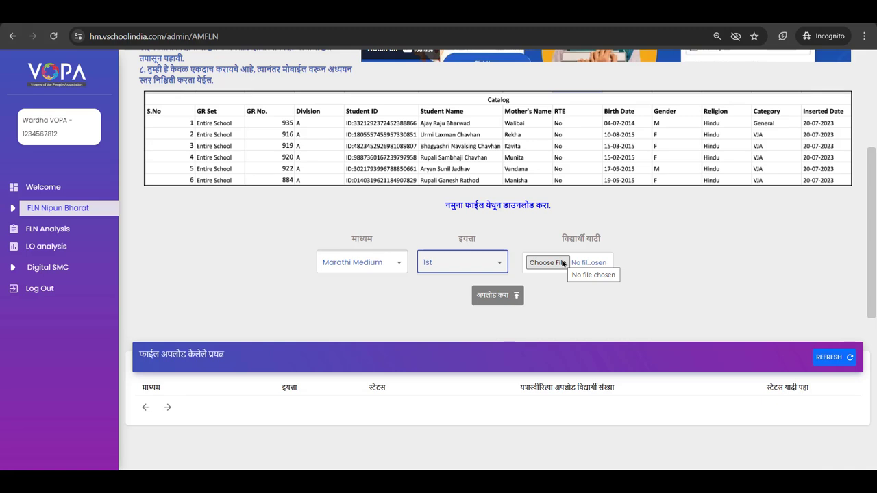
pyautogui.click(541, 263)
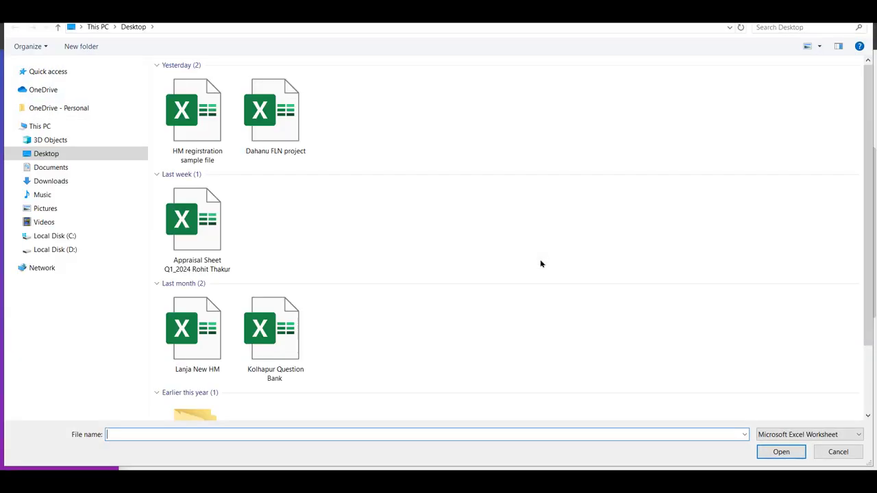
pyautogui.click(51, 182)
pyautogui.click(182, 123)
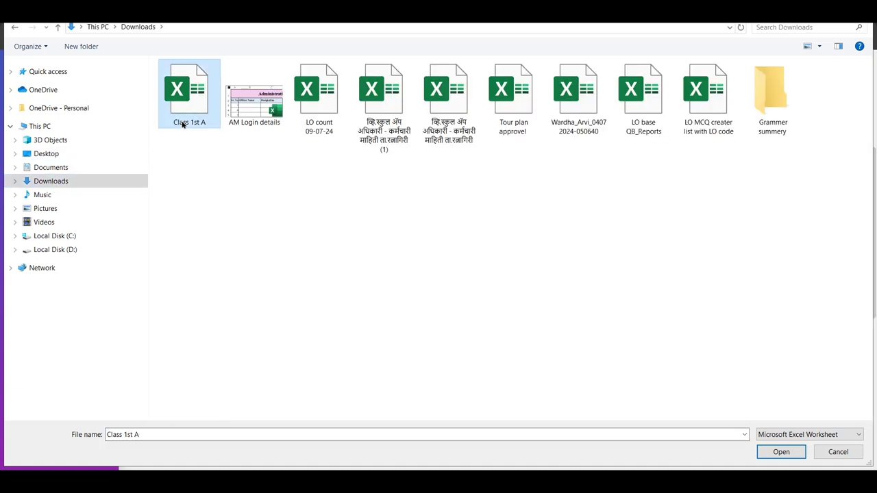
pyautogui.click(780, 452)
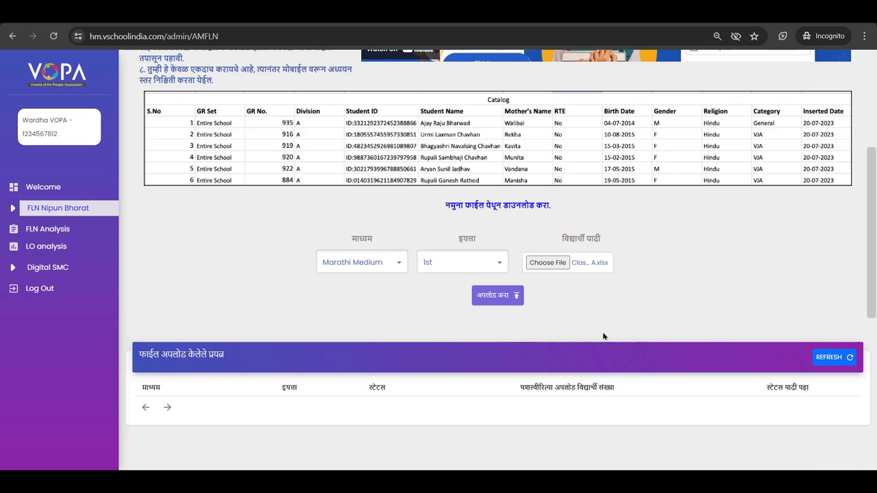
pyautogui.click(493, 296)
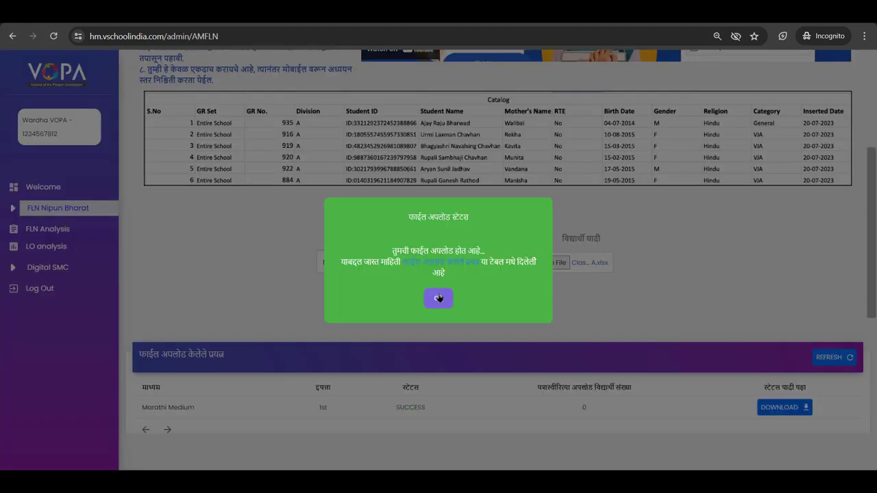
# - Dismiss the upload message, check the Marathi Medium 1st row shows SUCCESS, then go to Teacher Data
pyautogui.click(439, 298)
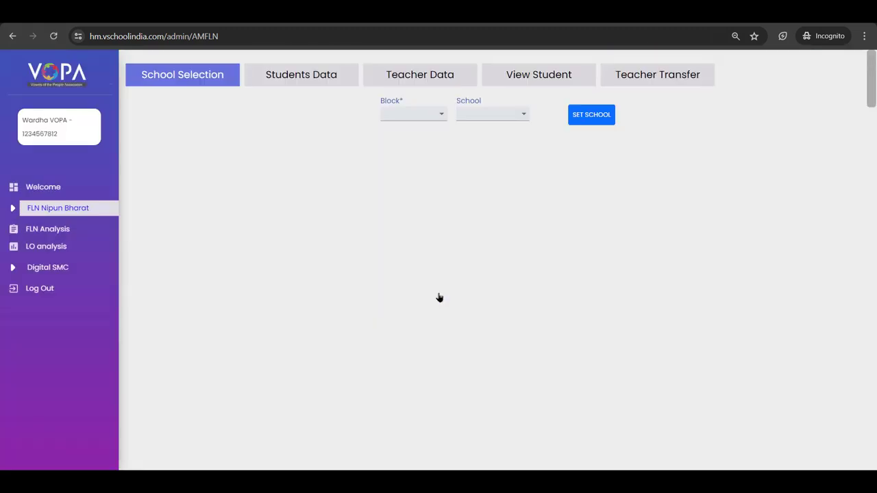
pyautogui.click(300, 83)
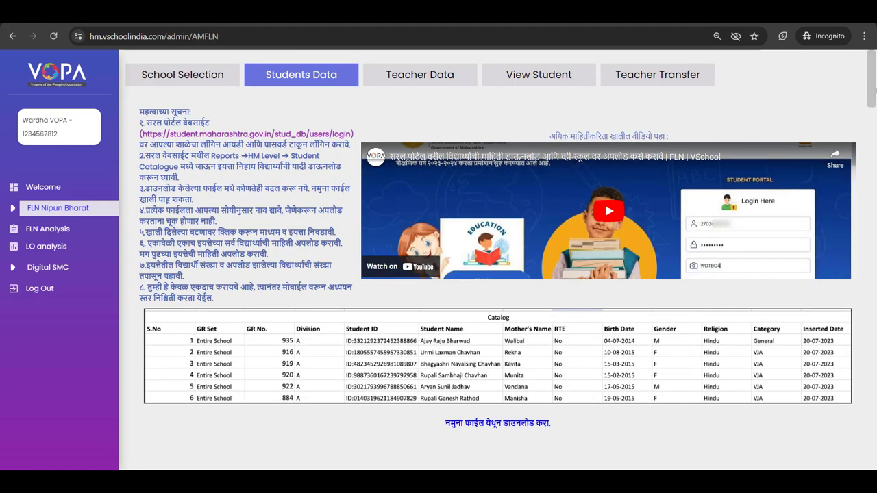
pyautogui.moveTo(874, 112); pyautogui.dragTo(874, 319)
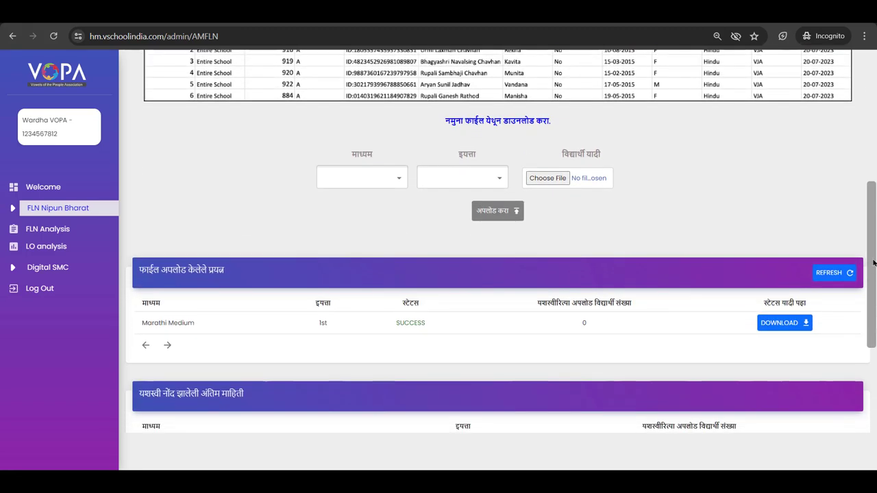
pyautogui.scroll(-1, 874, 288)
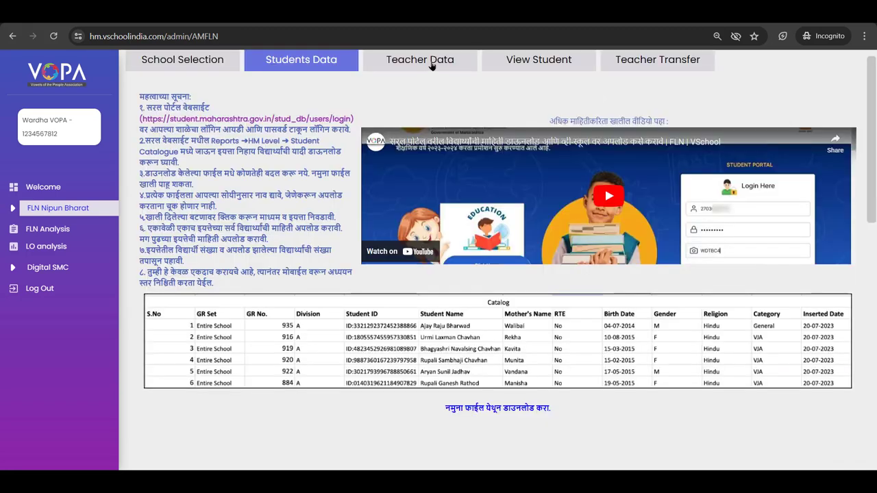
pyautogui.click(430, 62)
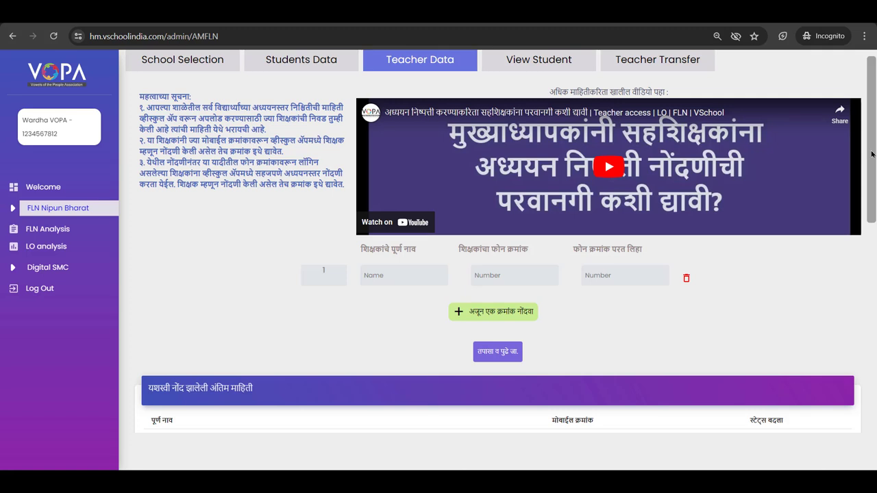
# - Switch on the status of the second teacher in the registered teachers table
pyautogui.scroll(-1, 872, 137)
pyautogui.moveTo(874, 112); pyautogui.dragTo(874, 236)
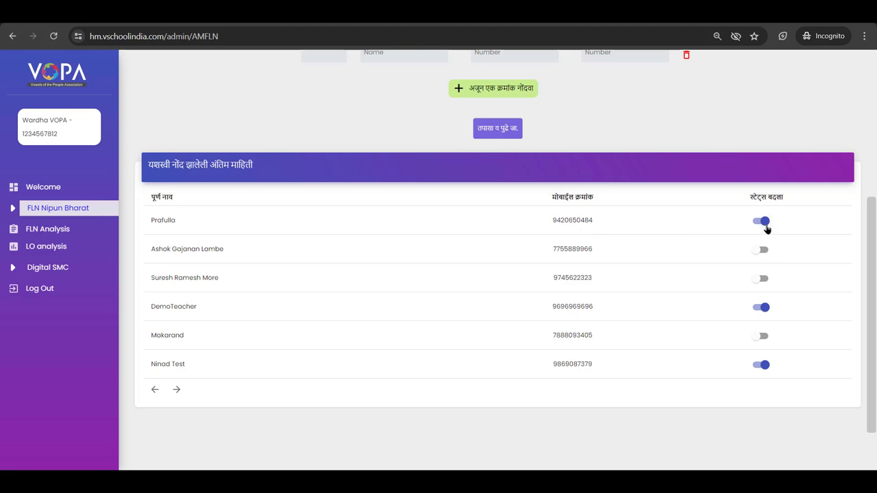
pyautogui.click(760, 249)
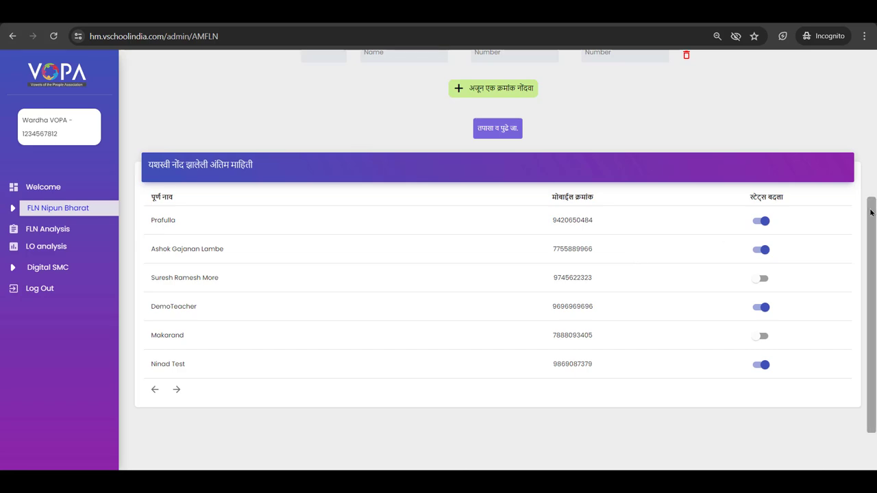
pyautogui.scroll(4, 871, 213)
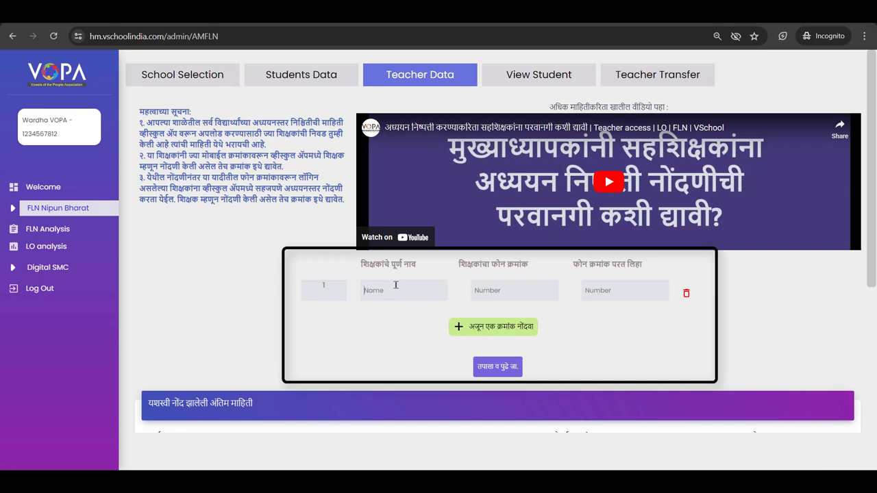
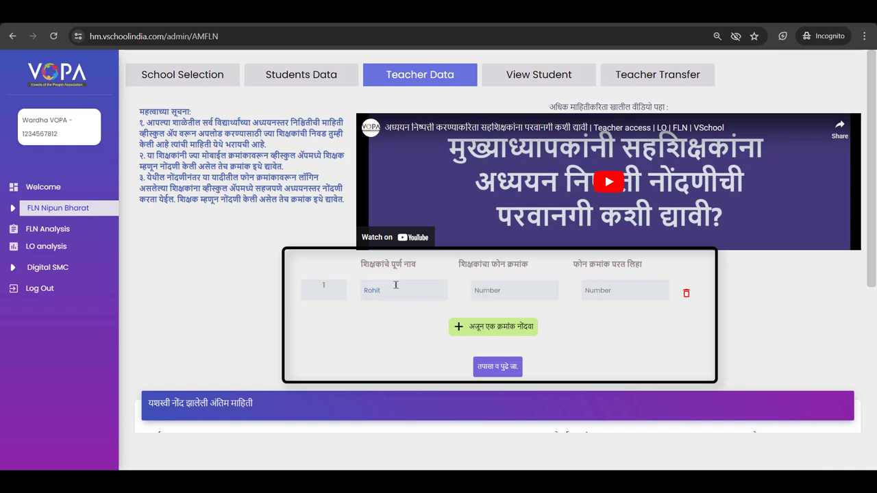
# - Enter the first teacher's full name, phone number and matching confirmation number
pyautogui.click(530, 286)
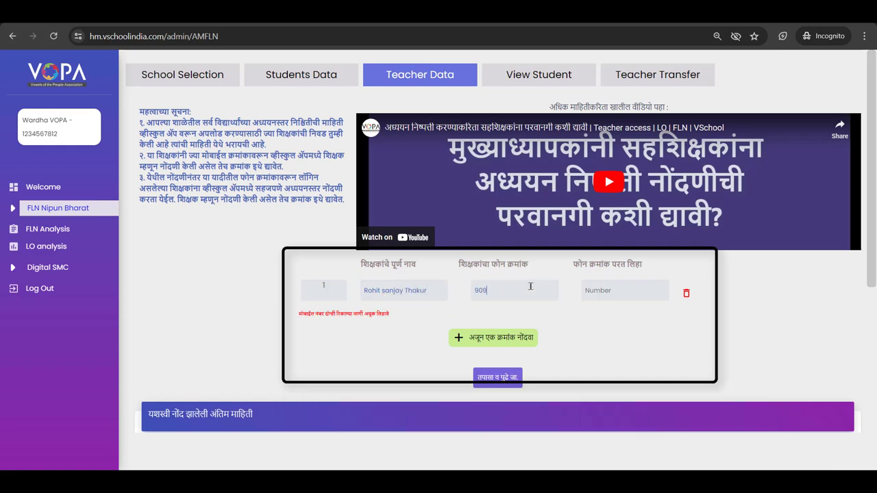
pyautogui.press('Tab')
# - Add a second teacher row with the teacher's full name and phone number entered twice
pyautogui.click(510, 328)
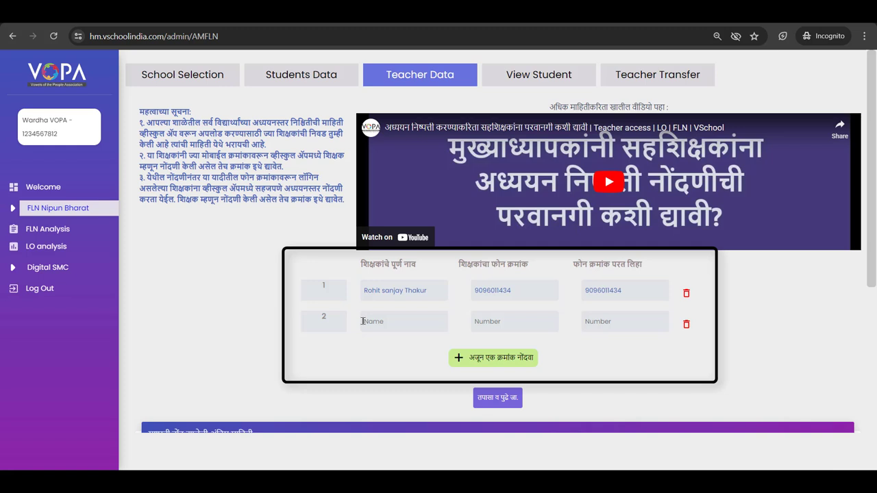
pyautogui.click(506, 321)
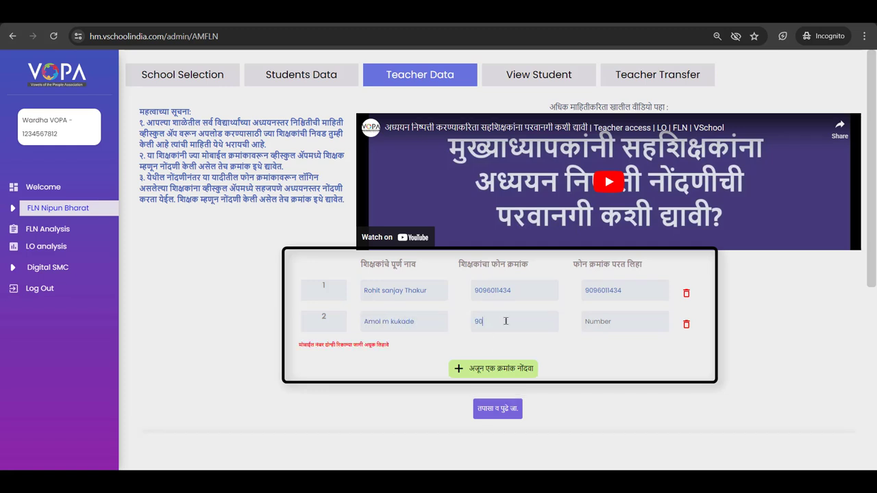
pyautogui.click(594, 322)
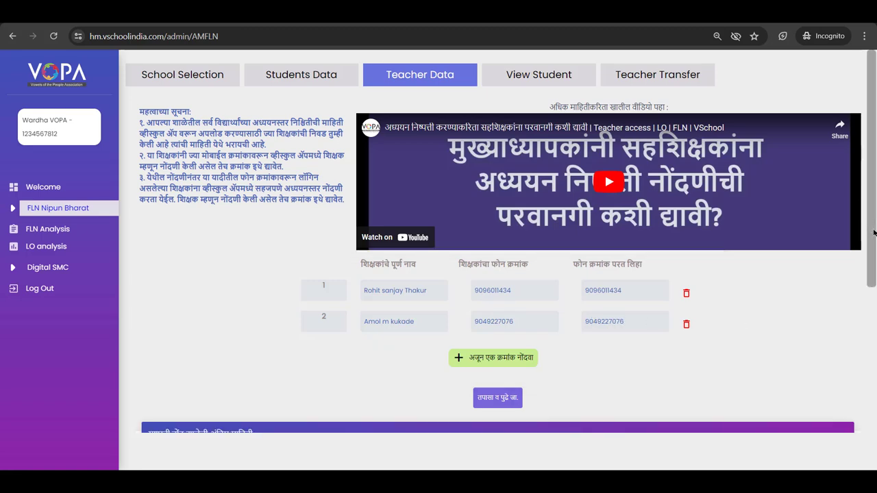
pyautogui.moveTo(874, 233); pyautogui.dragTo(870, 335)
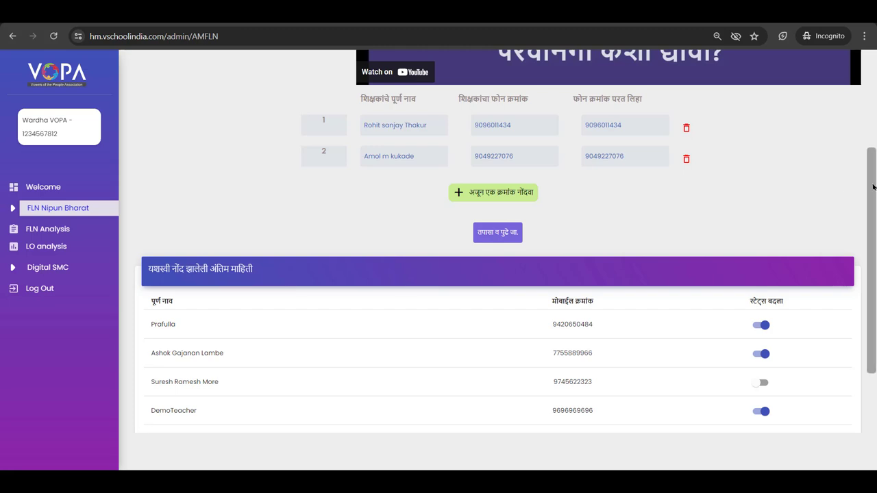
pyautogui.scroll(-3, 873, 187)
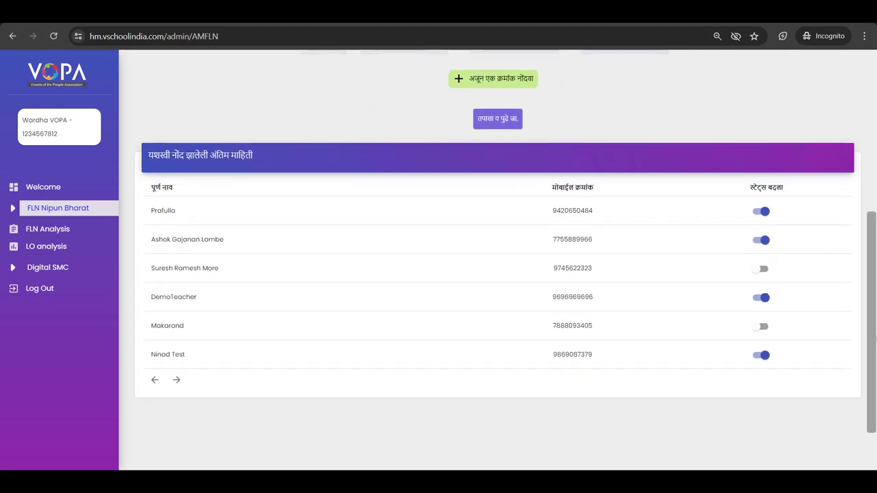
pyautogui.scroll(5, 873, 306)
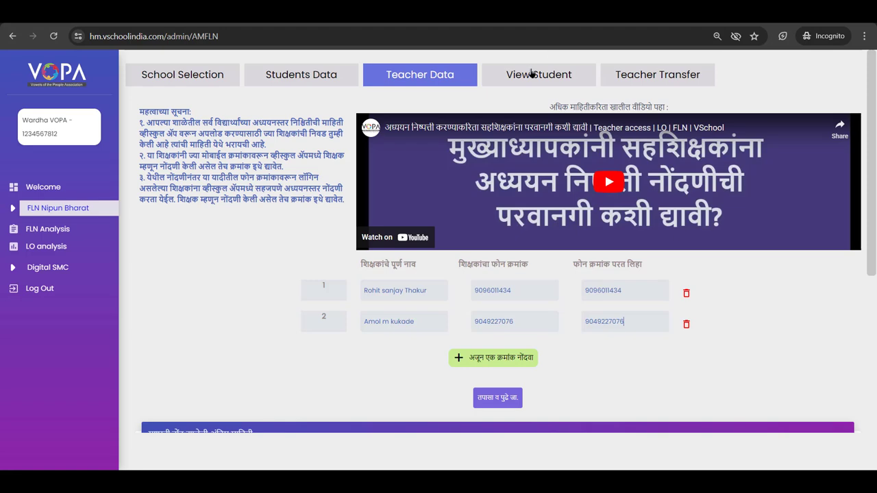
# - Open View Student and browse page 1 of 9 of the Marathi Medium student list
pyautogui.click(531, 75)
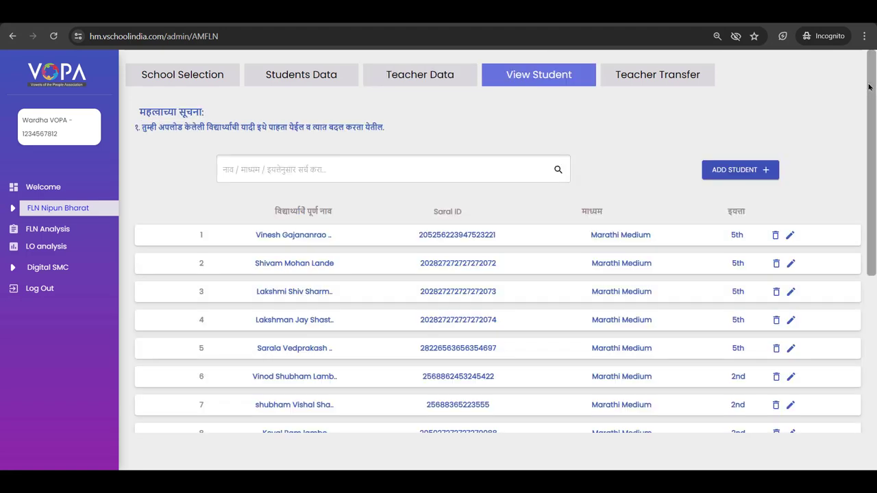
pyautogui.moveTo(868, 89); pyautogui.dragTo(871, 185)
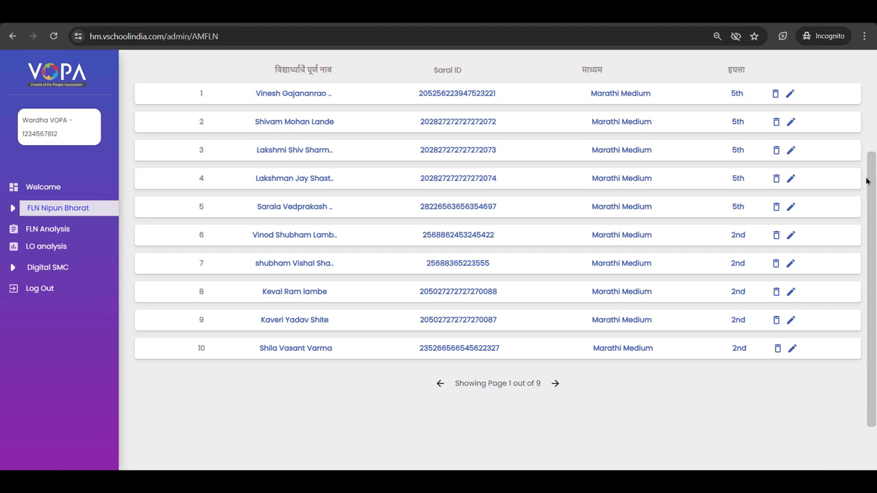
pyautogui.moveTo(871, 180); pyautogui.dragTo(869, 157)
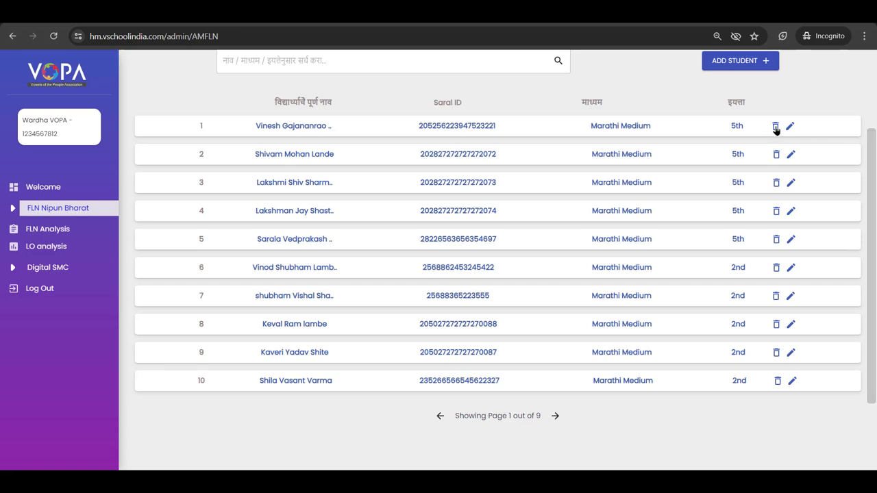
# - Delete the first student record on page 1 and confirm with YES
pyautogui.click(776, 129)
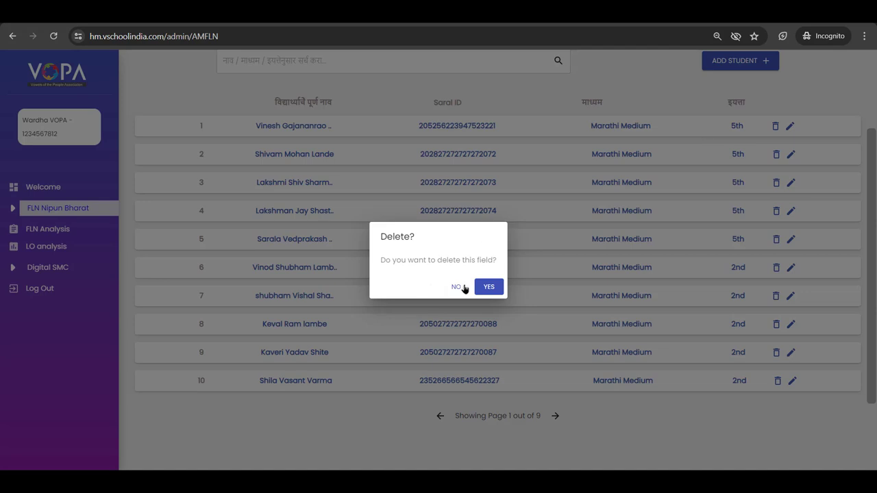
pyautogui.click(489, 287)
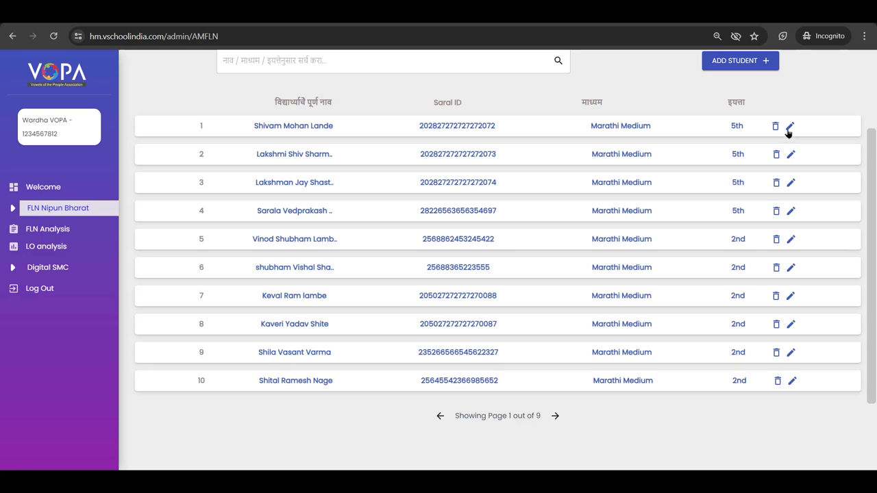
# - Edit the first student's Saral ID, replacing its final digits with 00, and save
pyautogui.click(788, 130)
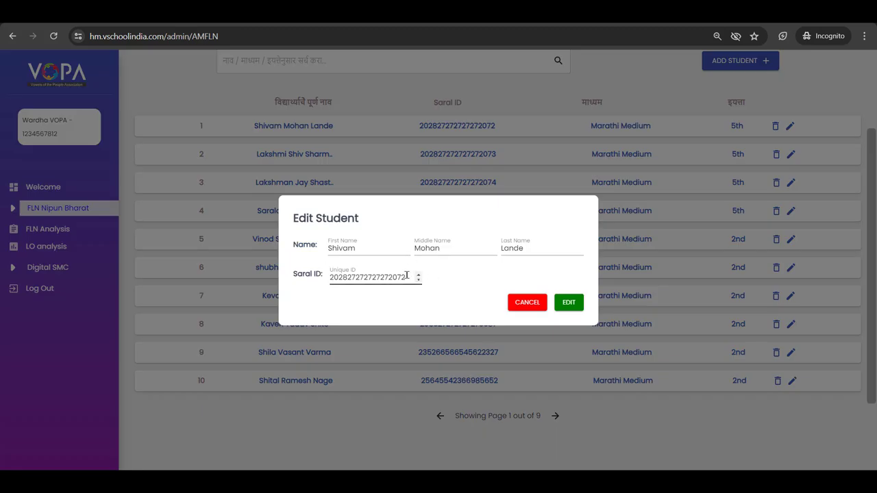
pyautogui.moveTo(406, 275); pyautogui.dragTo(387, 275)
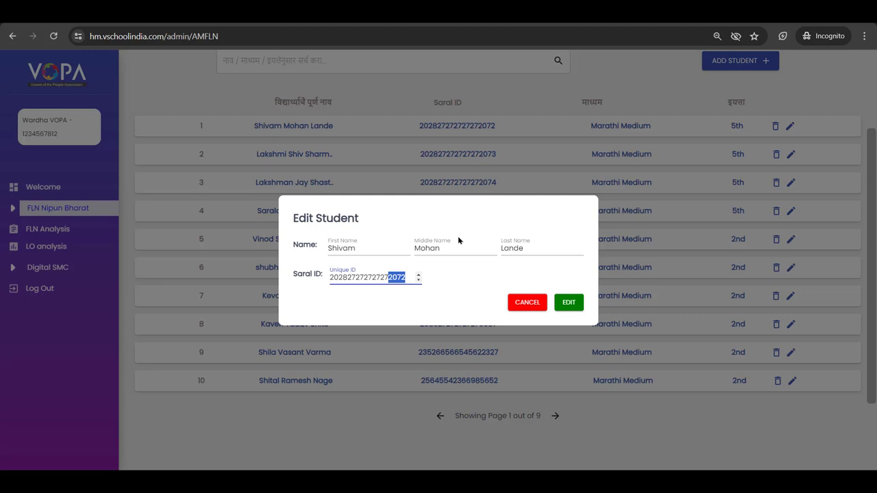
pyautogui.write('001')
pyautogui.click(569, 303)
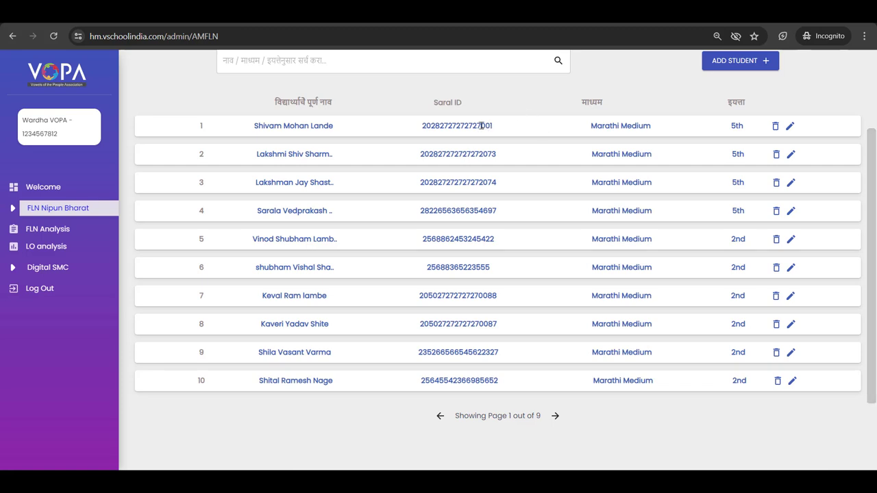
pyautogui.moveTo(481, 125); pyautogui.dragTo(497, 128)
pyautogui.click(497, 129)
pyautogui.scroll(-1, 871, 185)
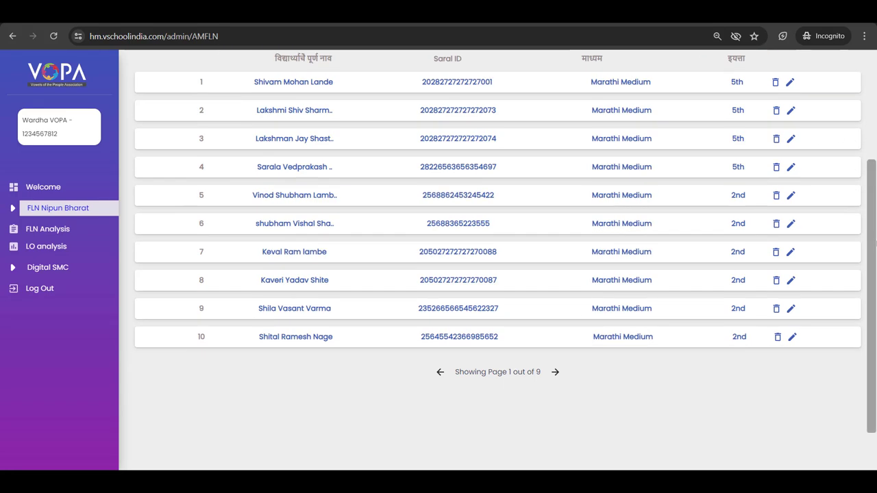
pyautogui.scroll(3, 871, 185)
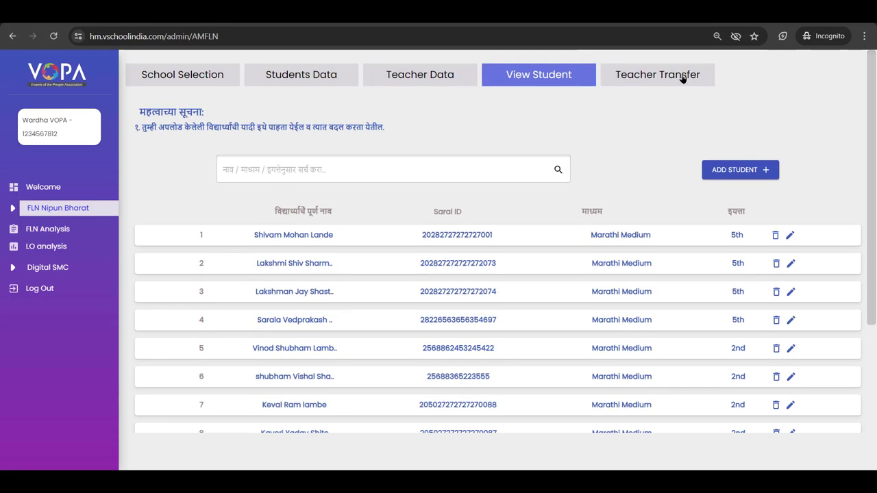
# - Open Teacher Transfer to list the six registered teachers with their mobile numbers
pyautogui.click(682, 79)
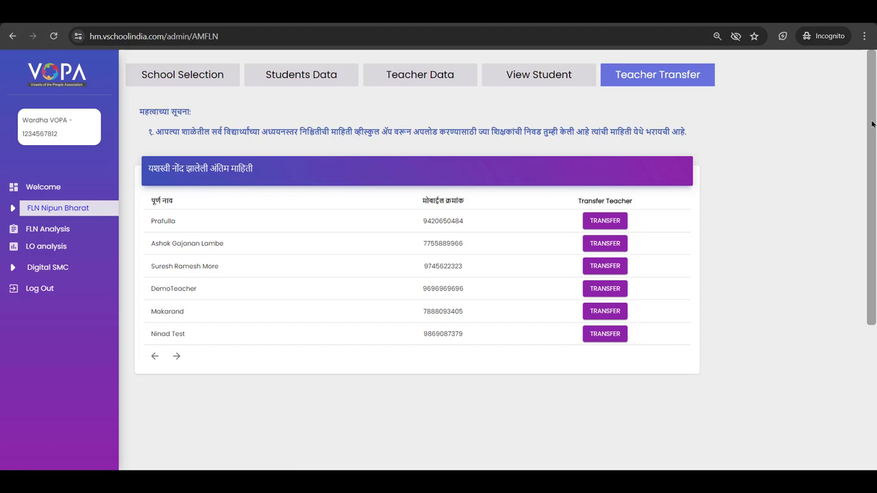
pyautogui.moveTo(872, 123); pyautogui.dragTo(873, 142)
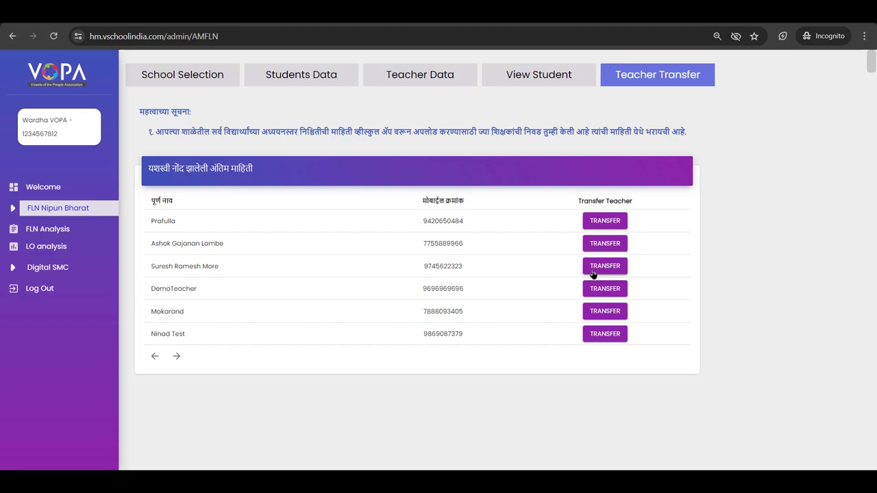
# - Transfer the last teacher to district Ratnagiri, block Chiplun, school ZPPS Jeevan Shikshan, Kharavate
pyautogui.click(604, 336)
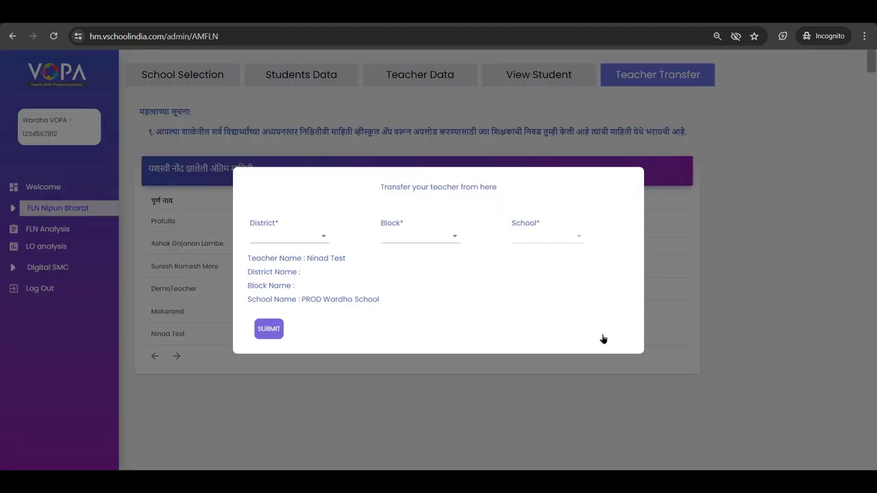
pyautogui.click(296, 240)
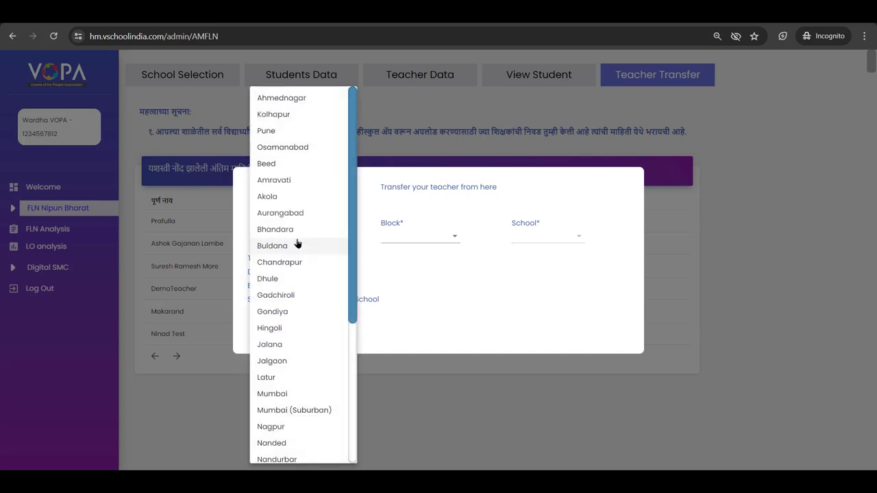
pyautogui.scroll(-4, 297, 243)
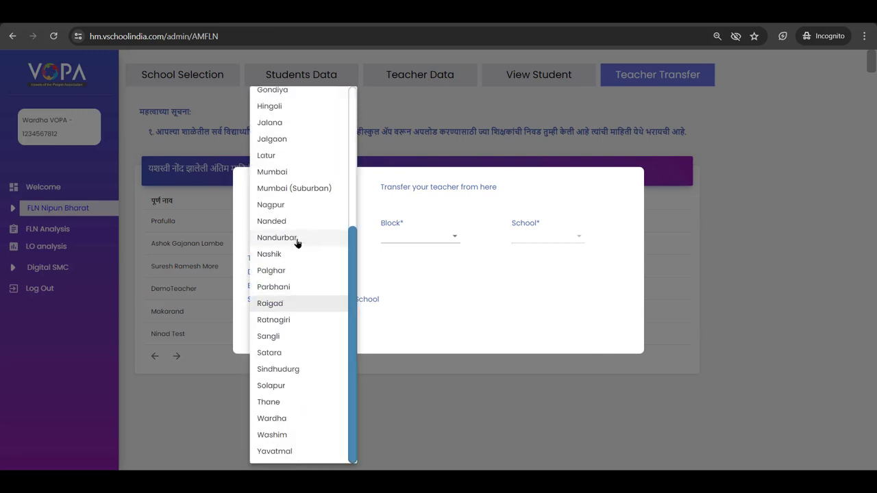
pyautogui.click(304, 319)
pyautogui.click(407, 243)
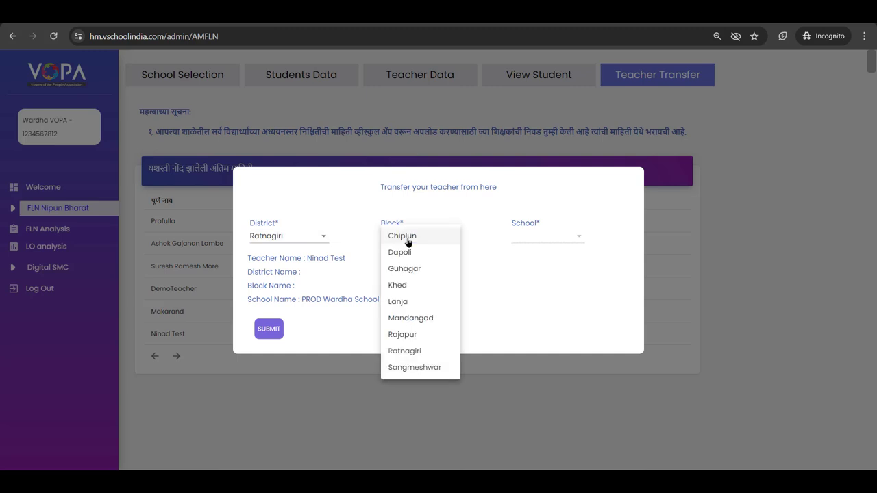
pyautogui.click(408, 241)
pyautogui.click(518, 236)
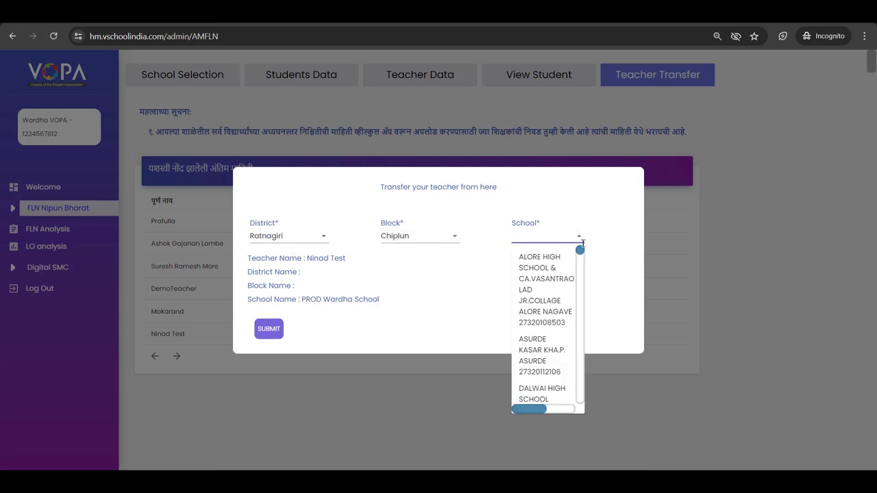
pyautogui.scroll(-10, 567, 278)
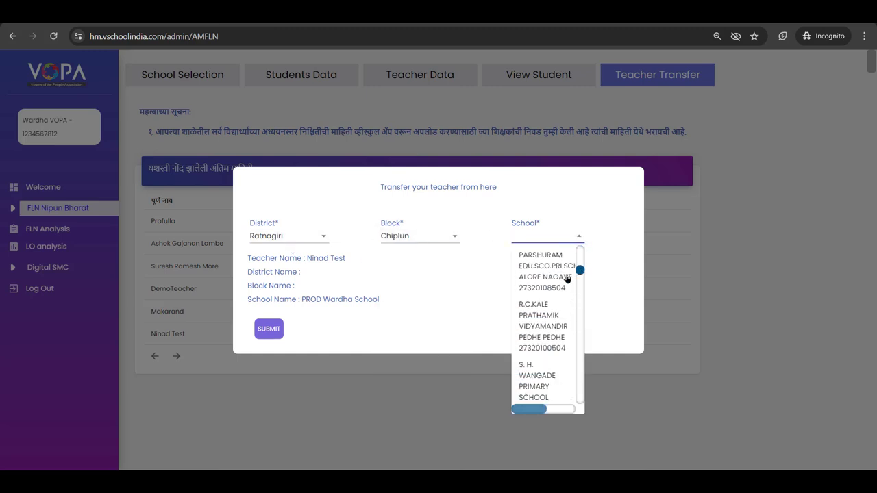
pyautogui.write('zpps')
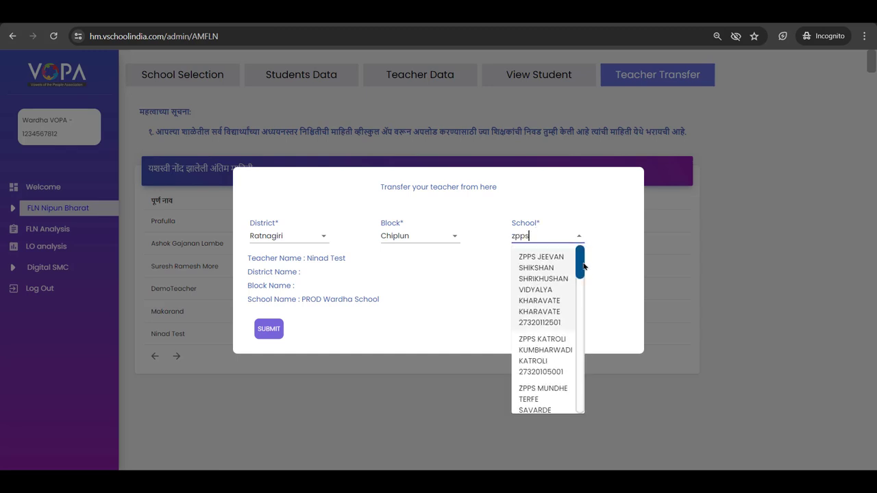
pyautogui.click(539, 287)
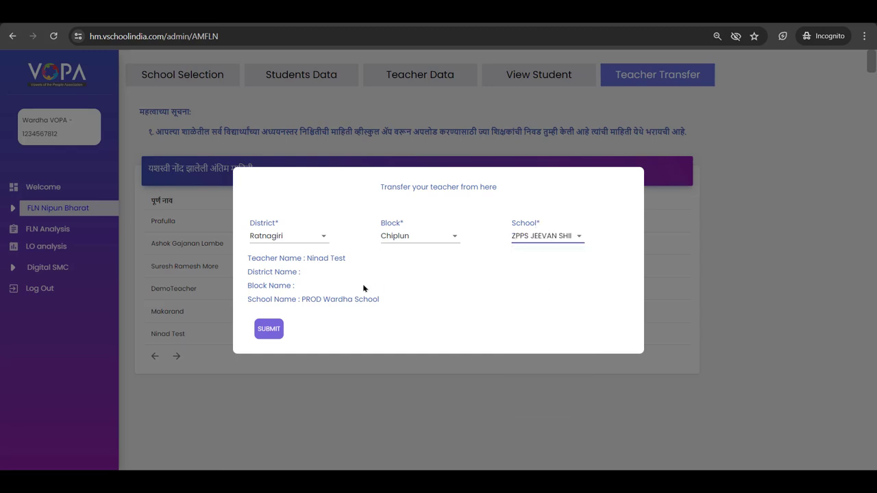
# - Submit the transfer, close its confirmation, then go via View Student back to Teacher Data
pyautogui.click(269, 331)
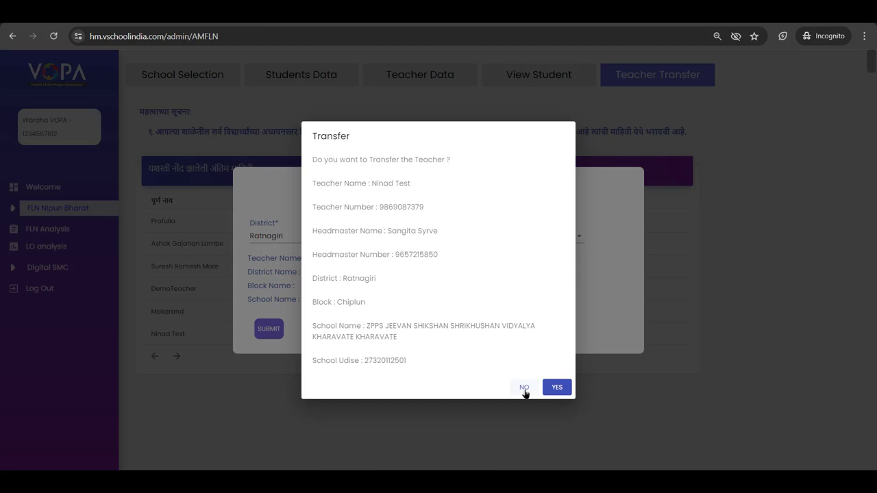
pyautogui.click(524, 388)
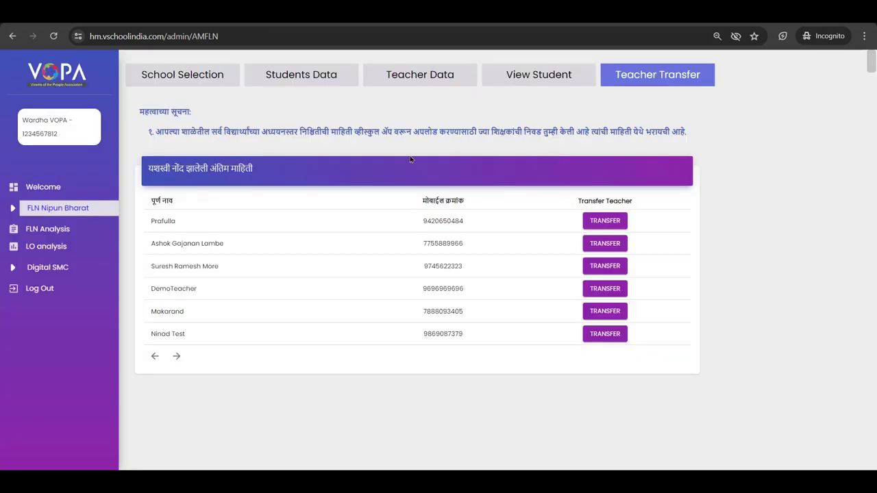
pyautogui.click(555, 77)
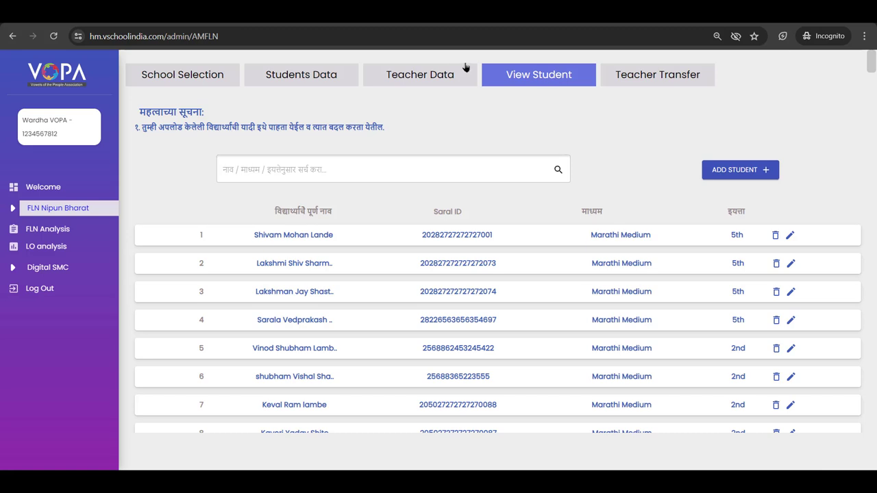
pyautogui.click(444, 78)
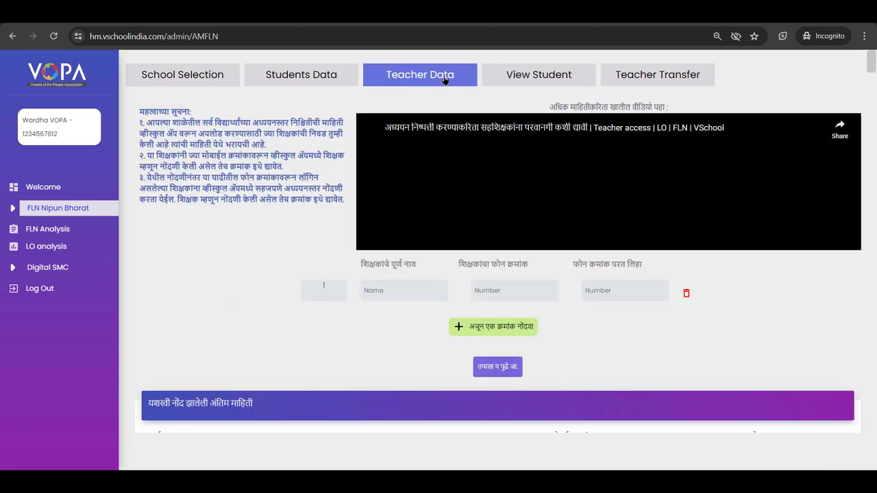